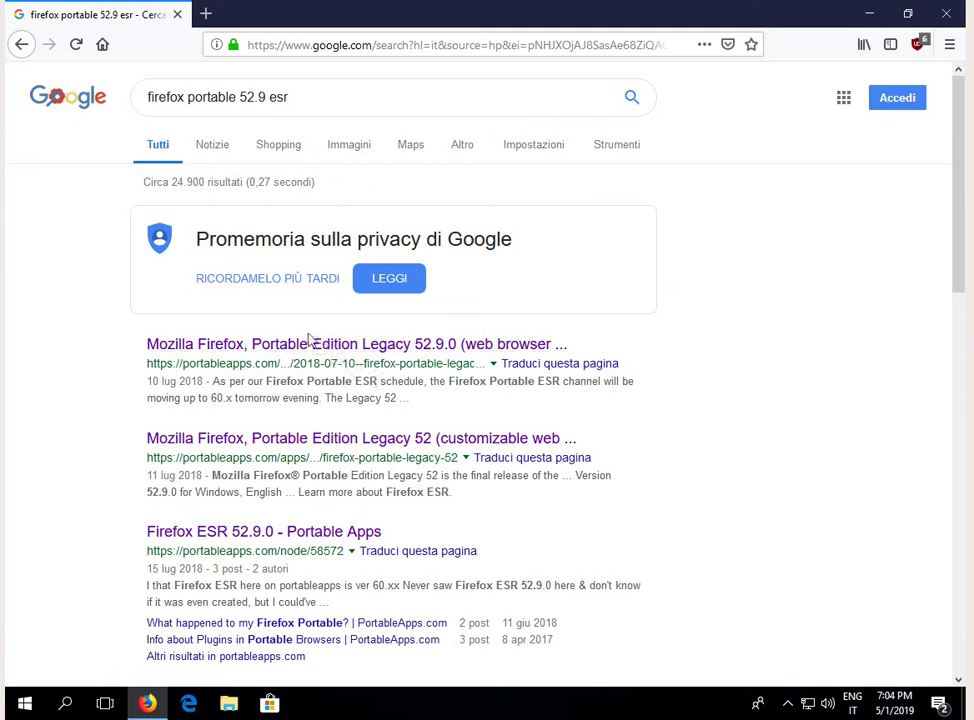
- From the Google result, reach PortableApps.com's Firefox Portable Legacy 52 page and save its installer
left_click(307, 343)
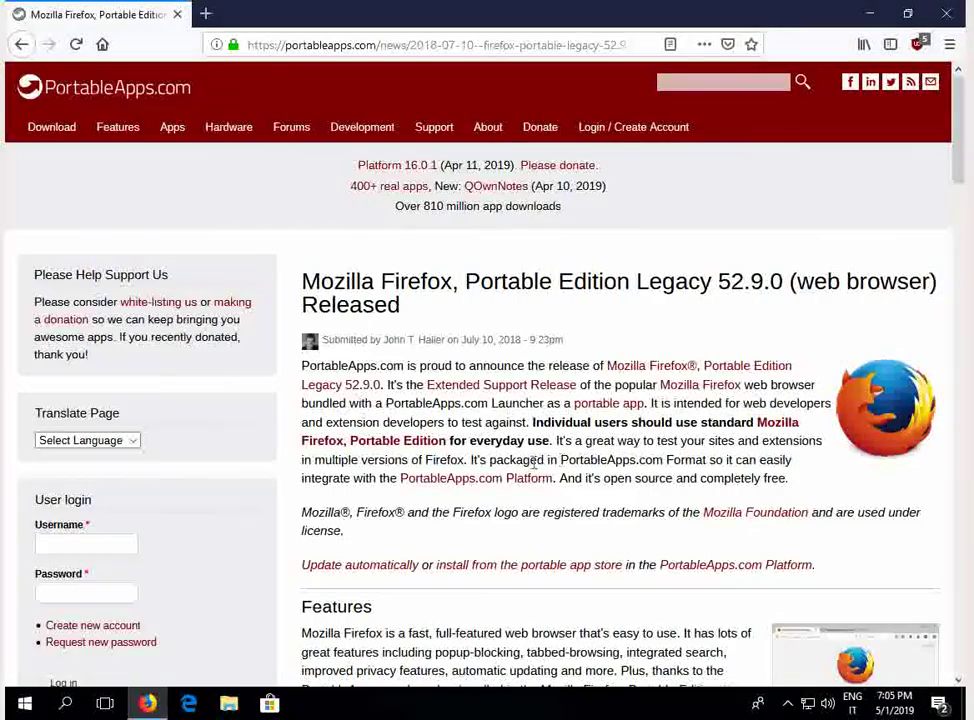
scroll(526, 461, "down", 5)
scroll(537, 400, "down", 3)
scroll(480, 380, "down", 3)
left_click(424, 352)
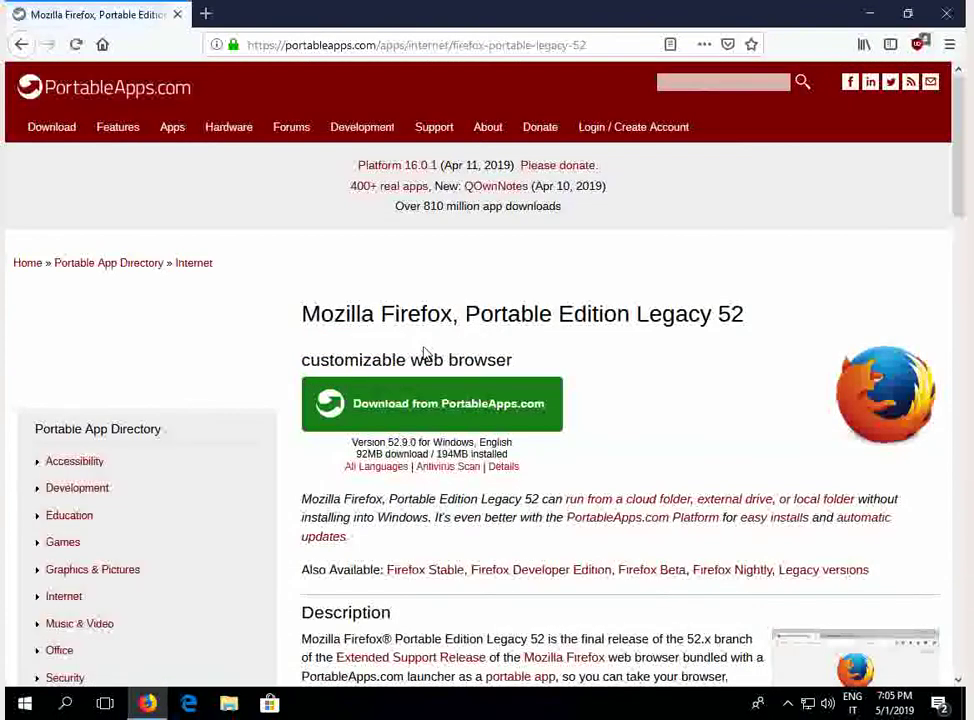
left_click(428, 407)
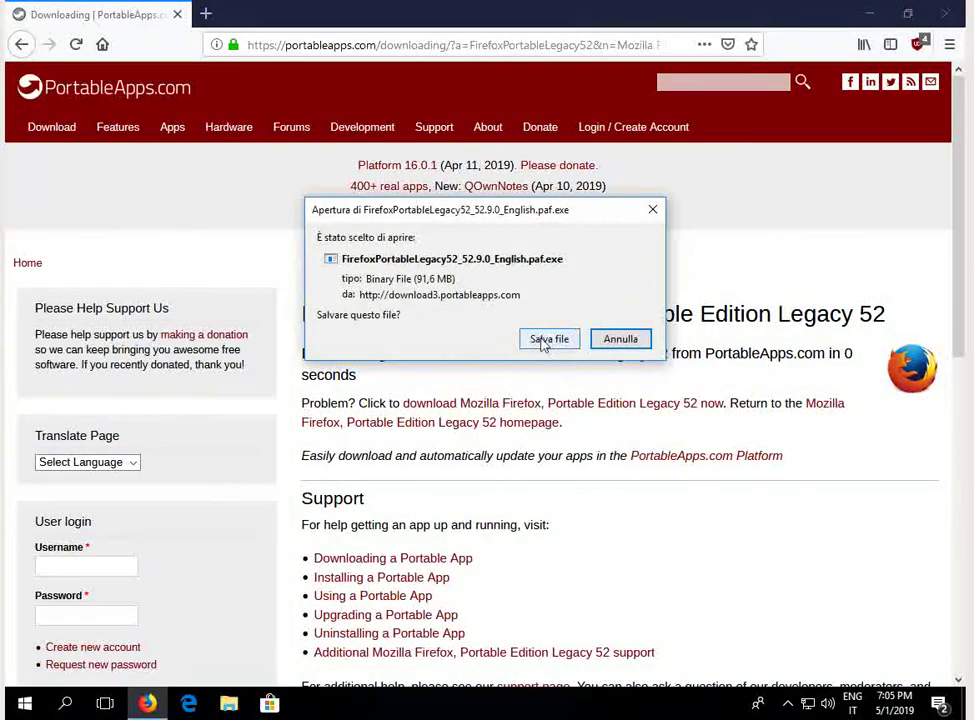
left_click(547, 339)
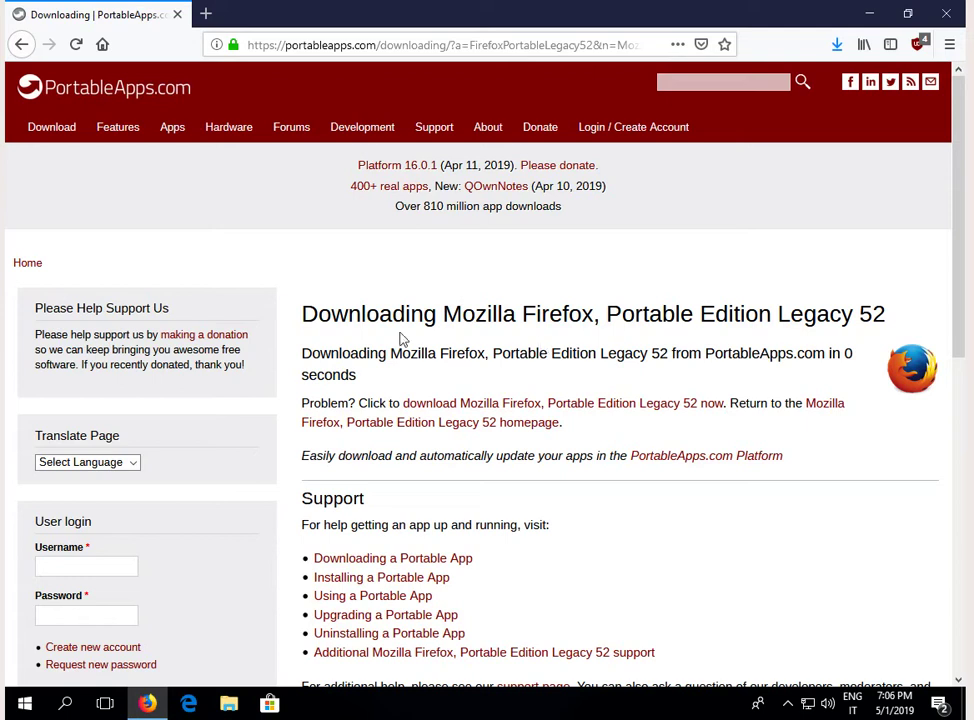
- Minimize Firefox and find the downloaded installer in File Explorer's Downloads folder
left_click(147, 706)
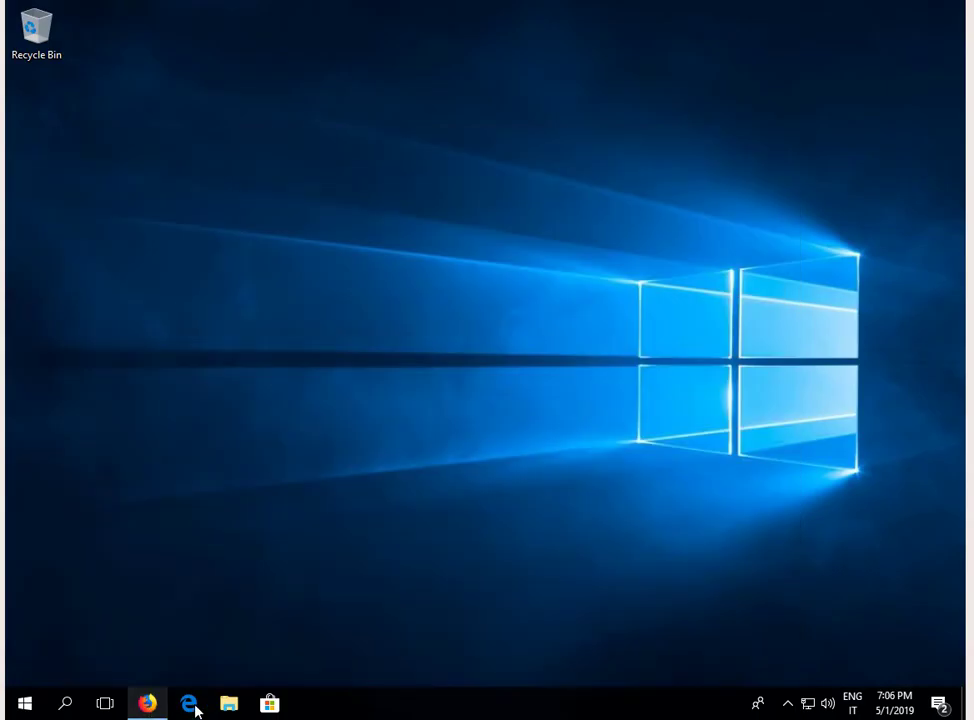
left_click(229, 705)
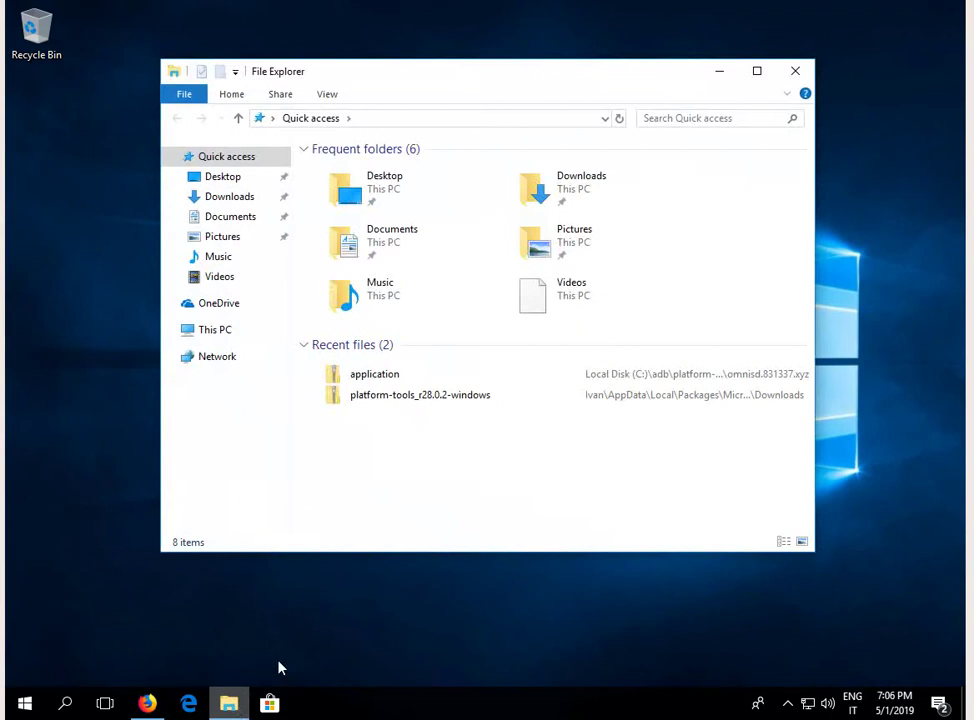
left_click(224, 198)
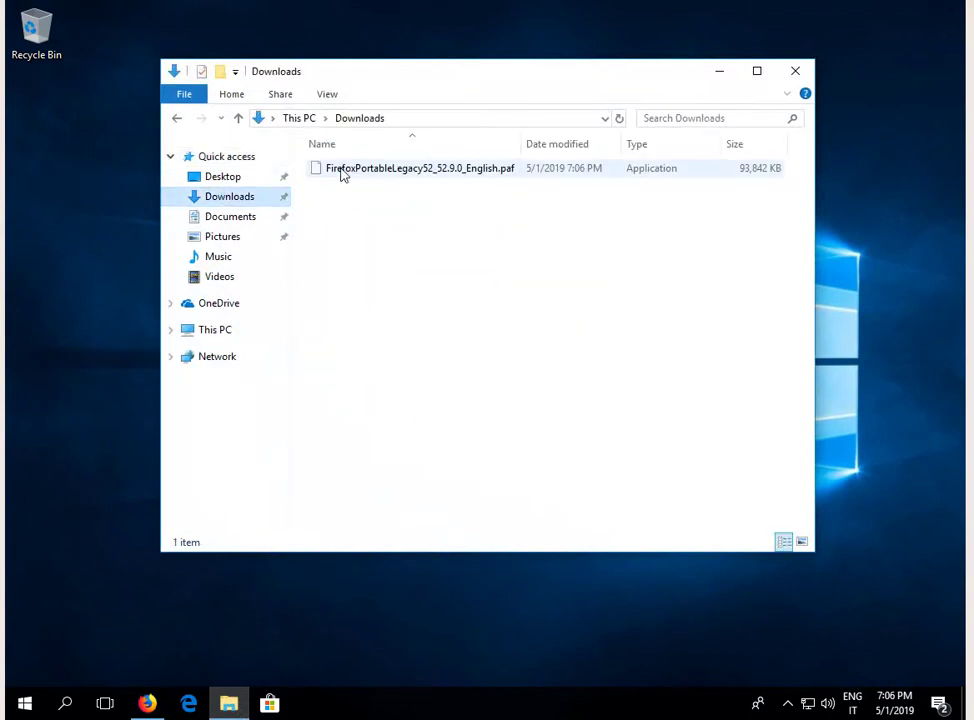
left_click(343, 172)
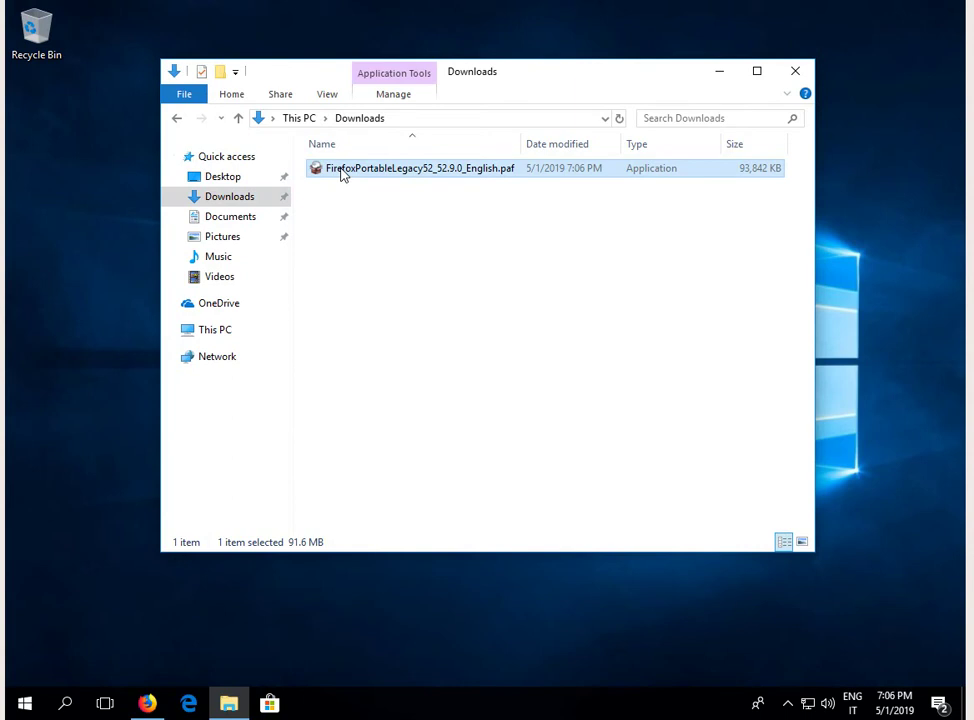
- Run the Firefox Portable Legacy 52 installer into the default Downloads location and finish
double_click(343, 172)
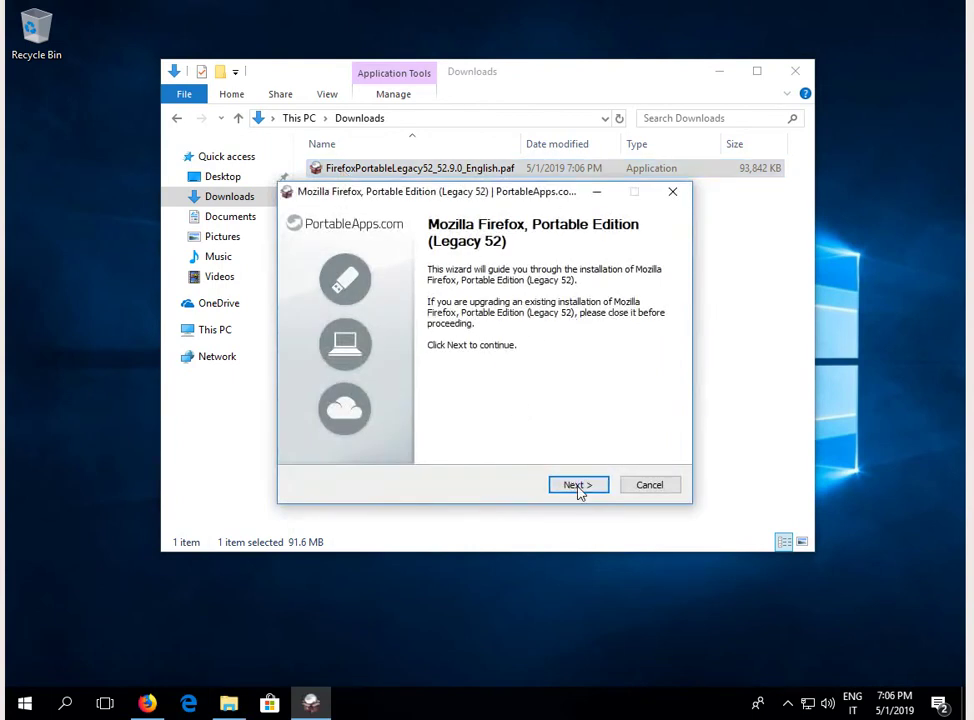
left_click(578, 486)
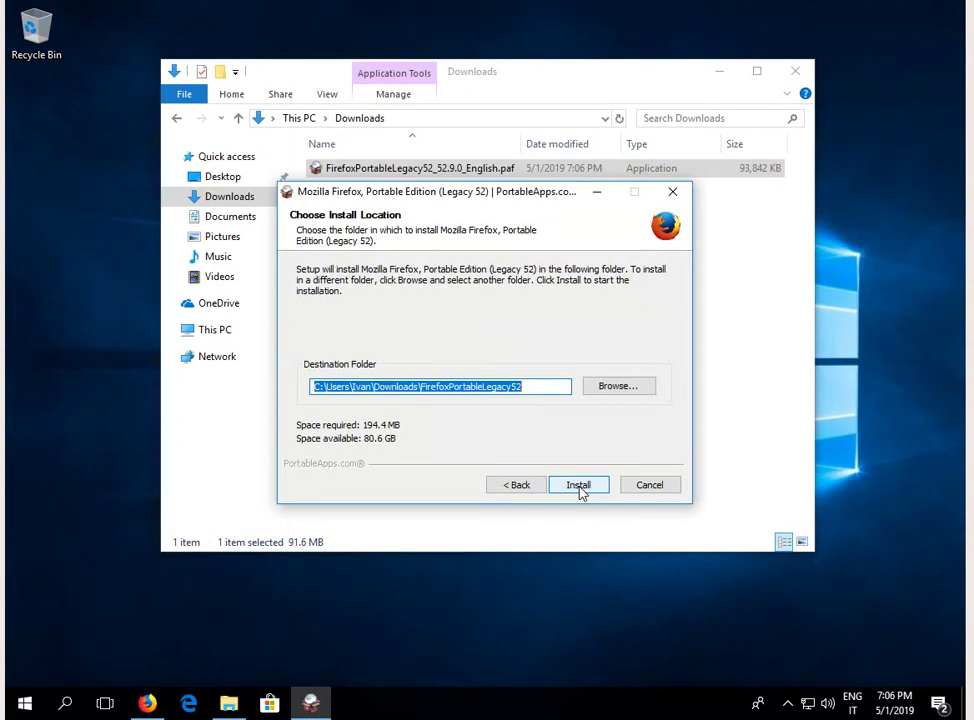
left_click(579, 487)
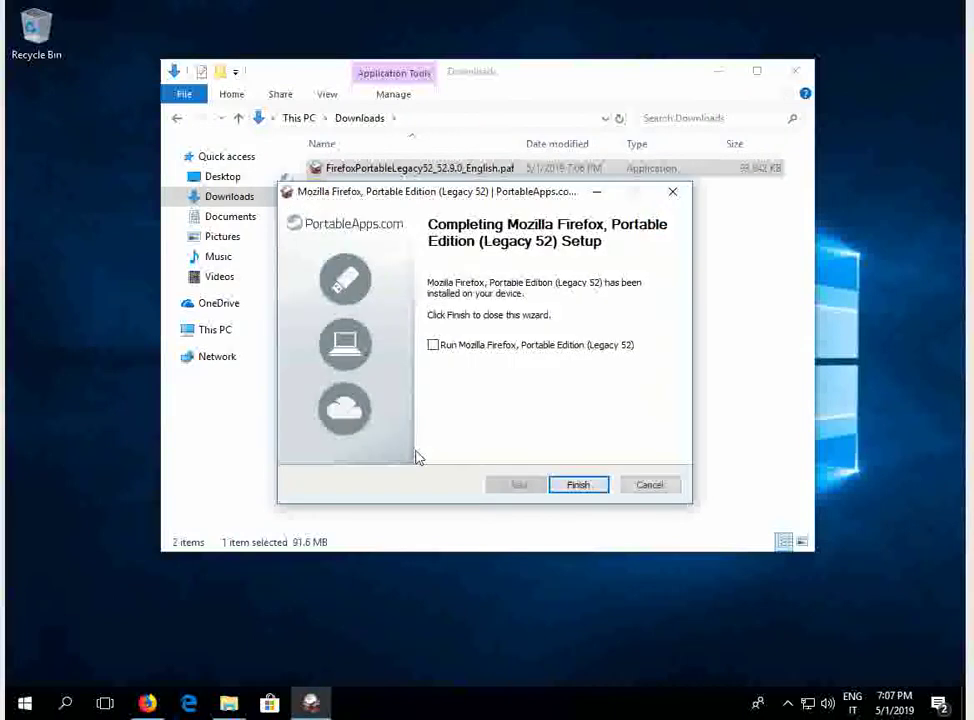
left_click(578, 485)
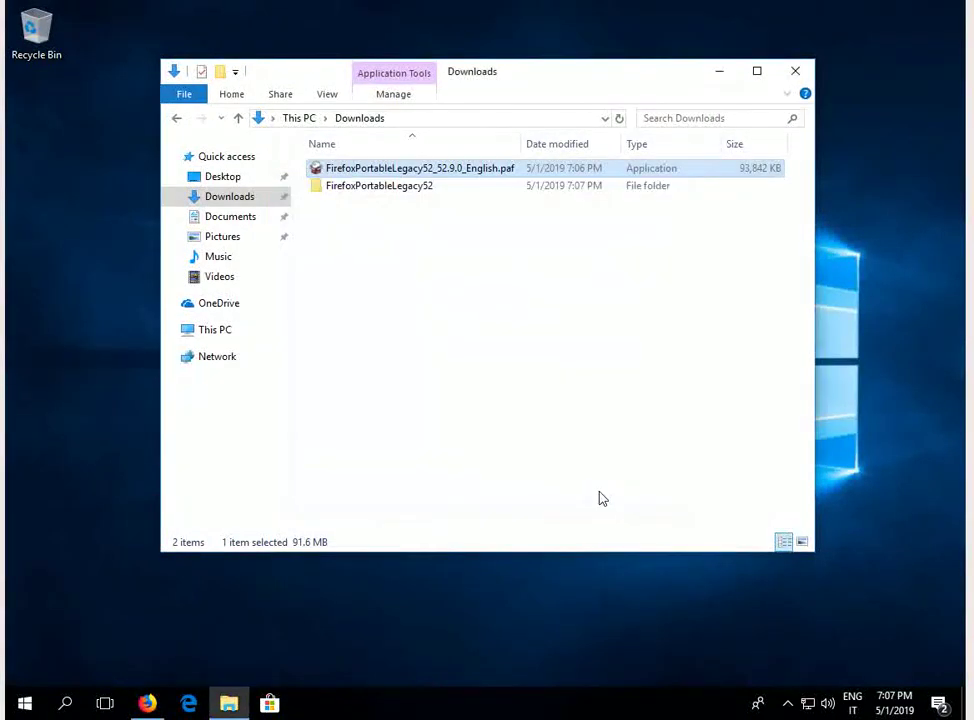
- Open the FirefoxPortableLegacy52 folder and launch FirefoxPortable
double_click(406, 190)
double_click(358, 220)
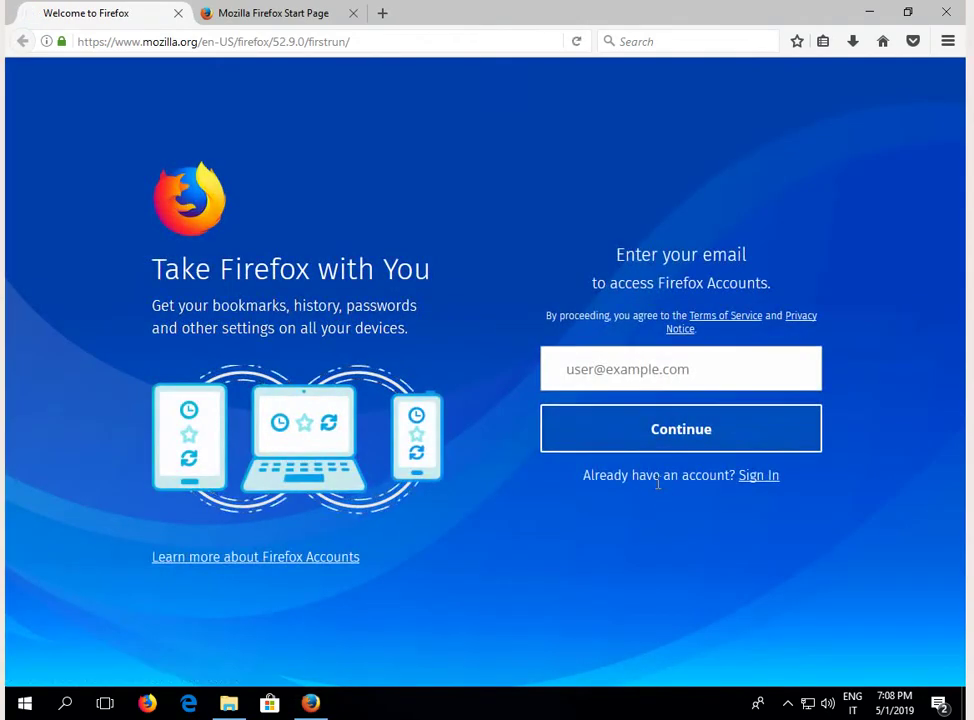
- Close the Welcome tab and turn on the Firefox menu bar
left_click(179, 15)
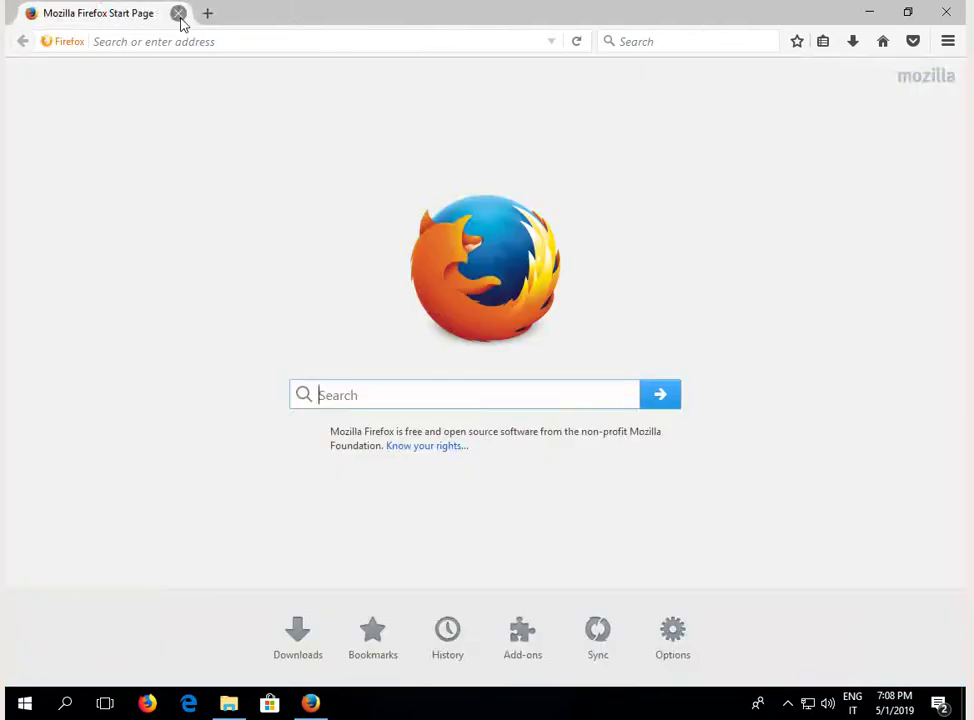
right_click(611, 17)
left_click(665, 88)
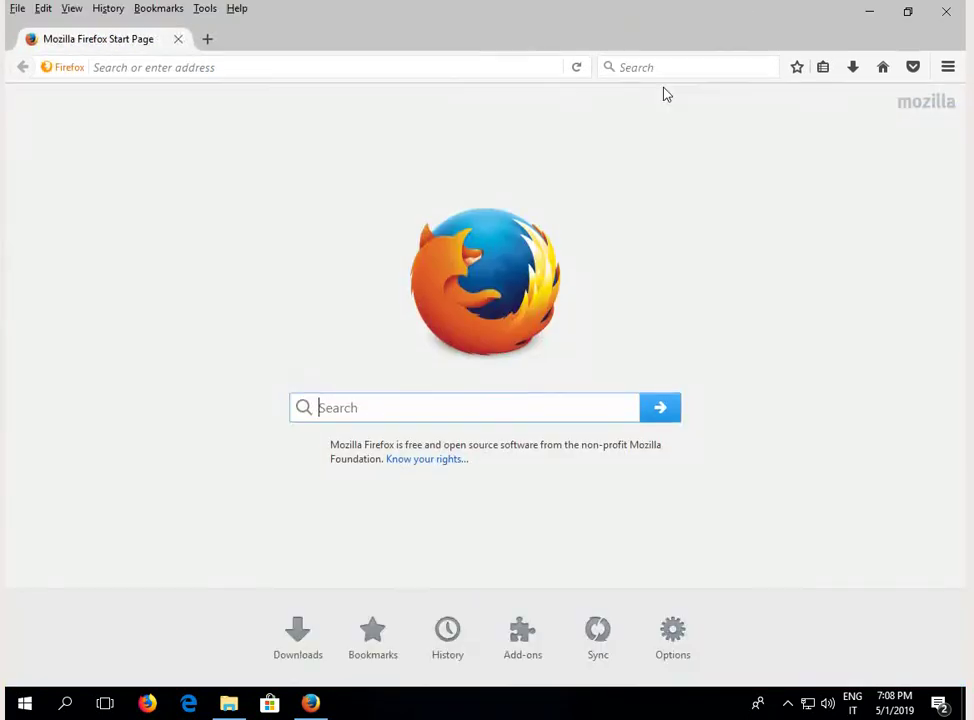
- Check in Help > About Firefox that the version is 52.9.0
left_click(236, 9)
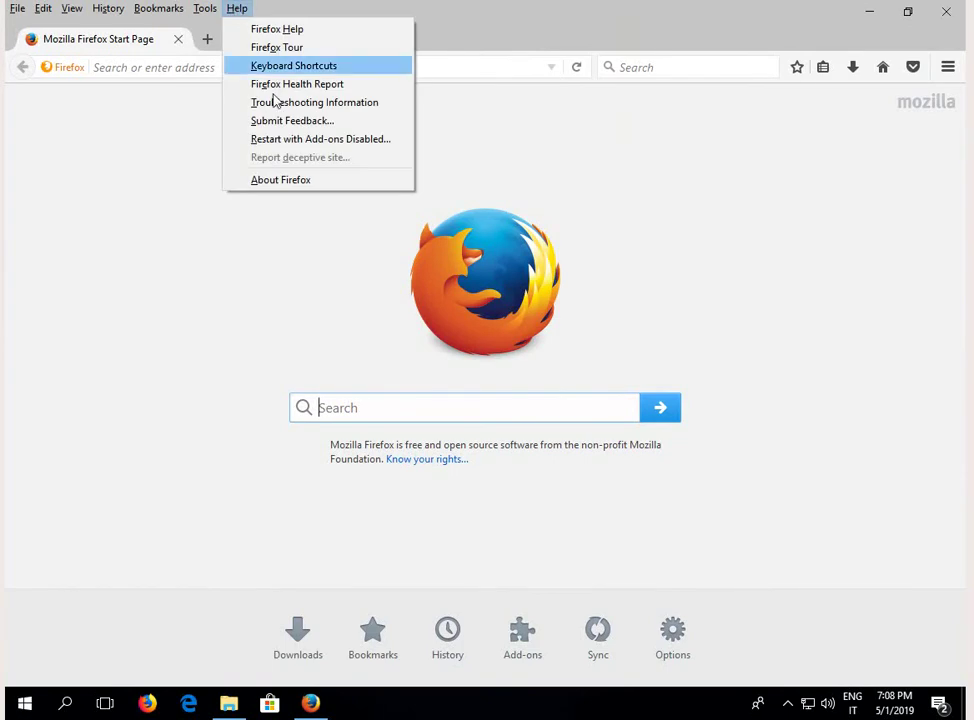
left_click(311, 181)
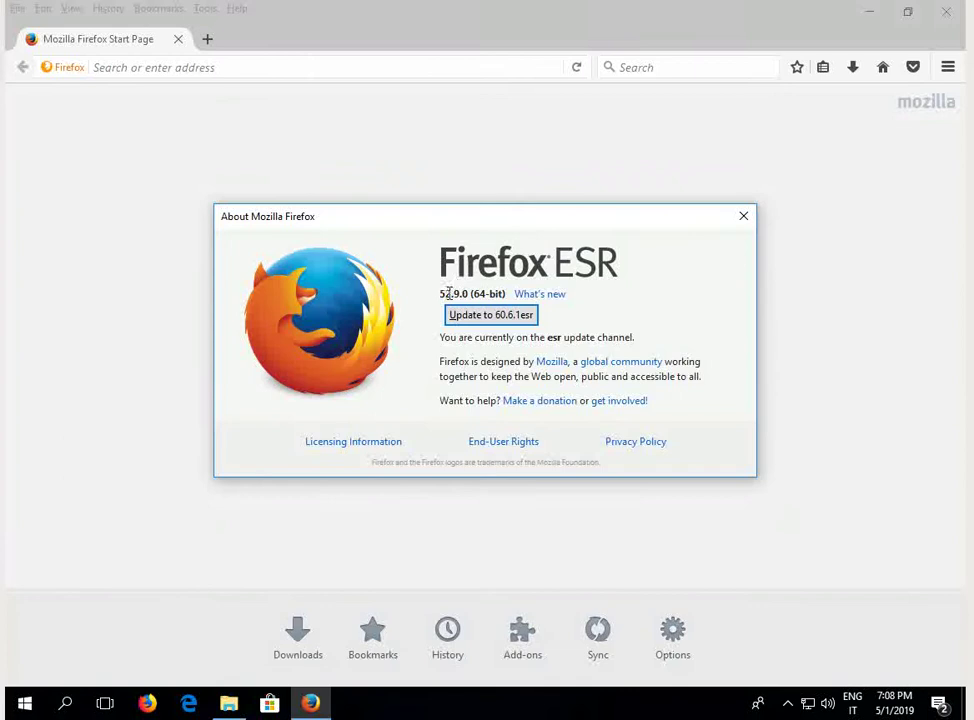
left_click_drag(441, 293, 468, 293)
left_click(743, 216)
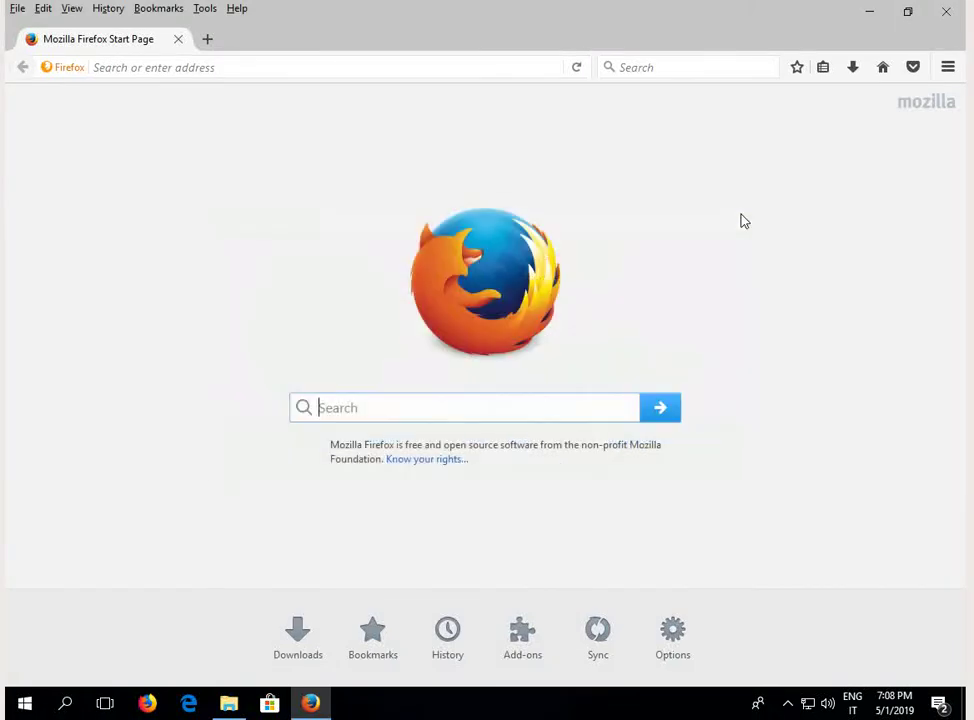
- Open WebIDE from the Developer tools menu
left_click(948, 68)
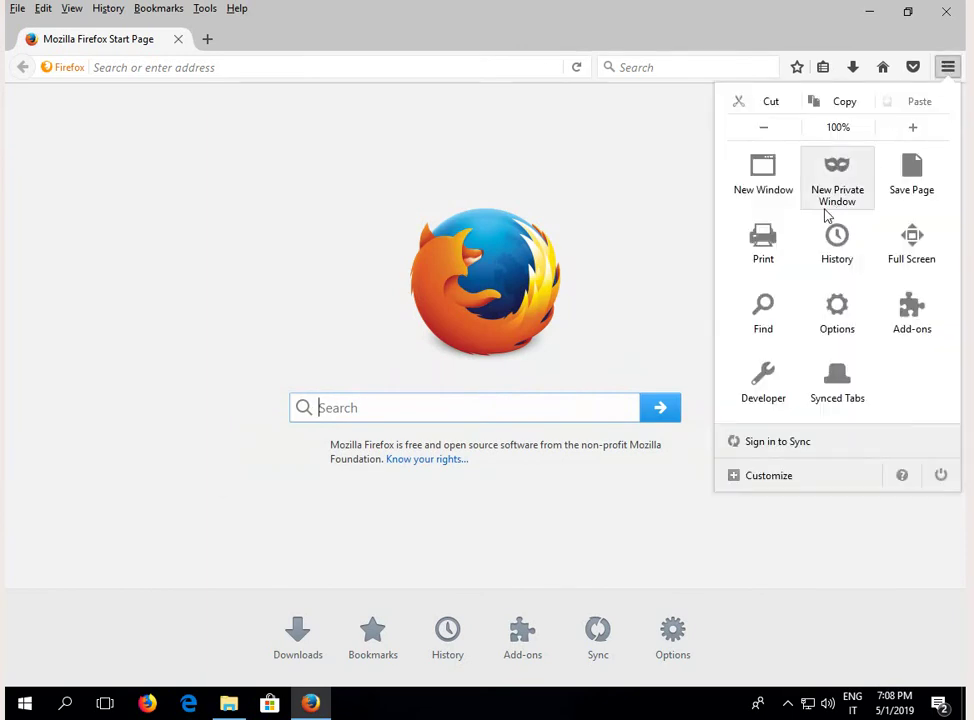
left_click(769, 390)
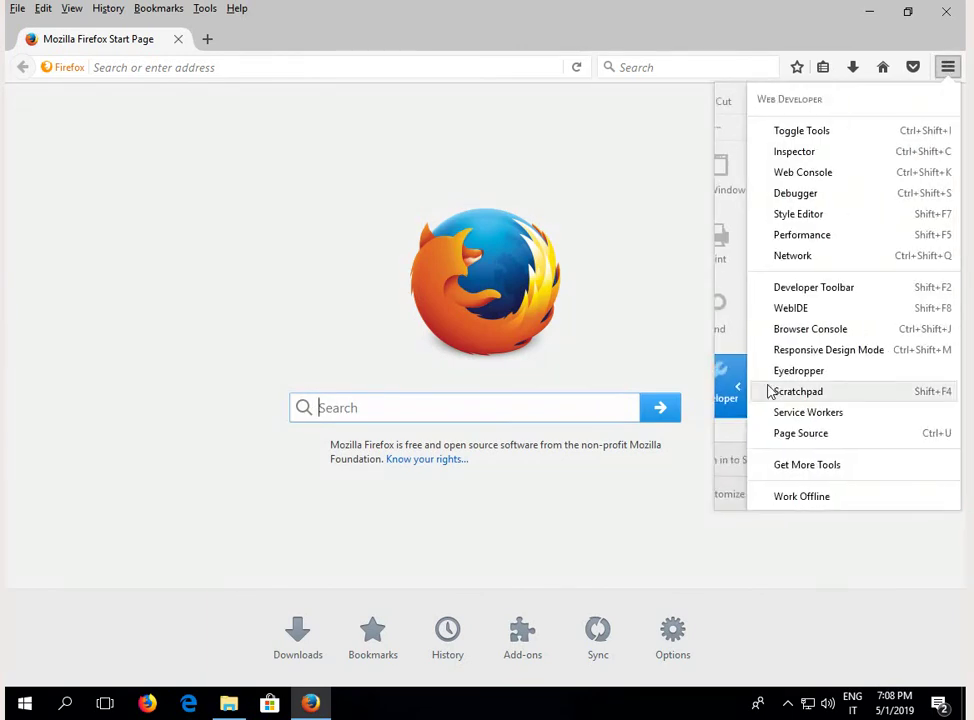
left_click(780, 309)
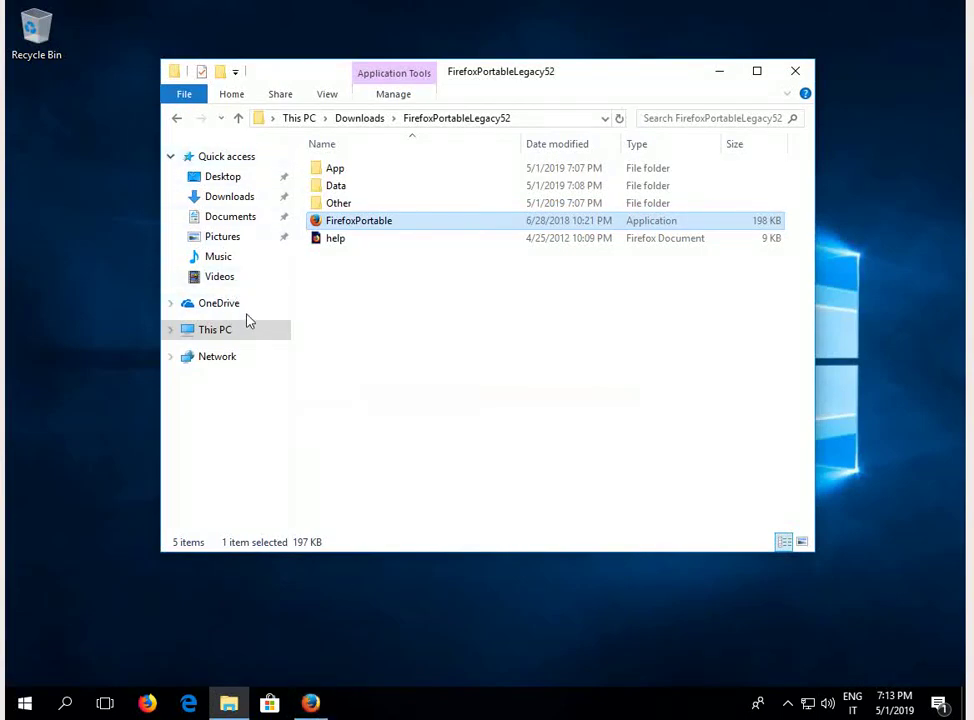
- Navigate File Explorer to C:\adb\platform-tools
left_click(226, 334)
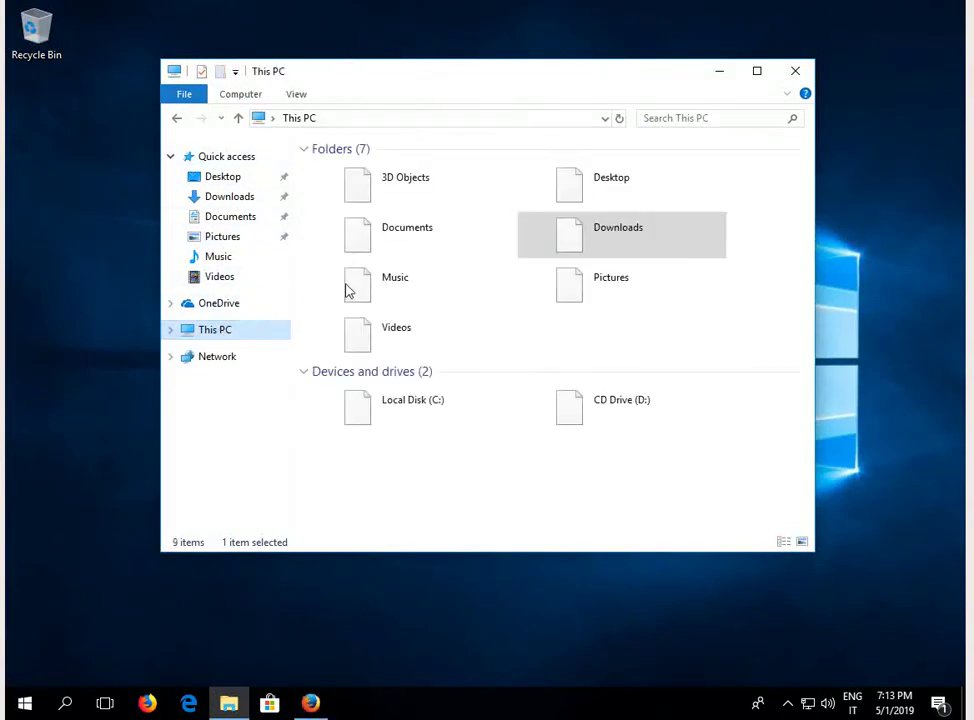
double_click(451, 407)
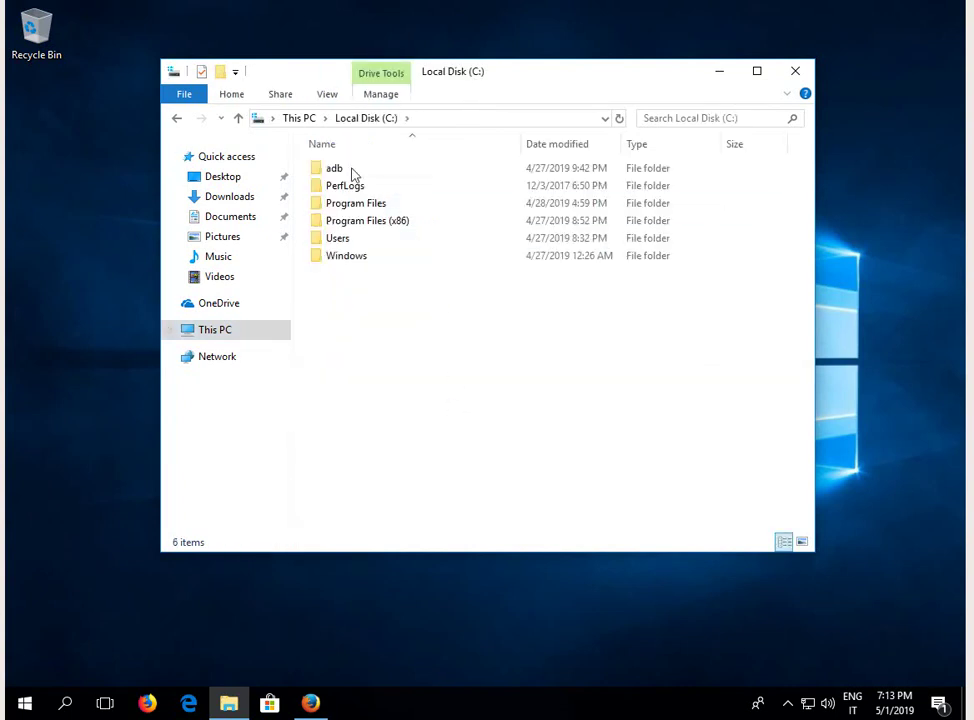
double_click(350, 172)
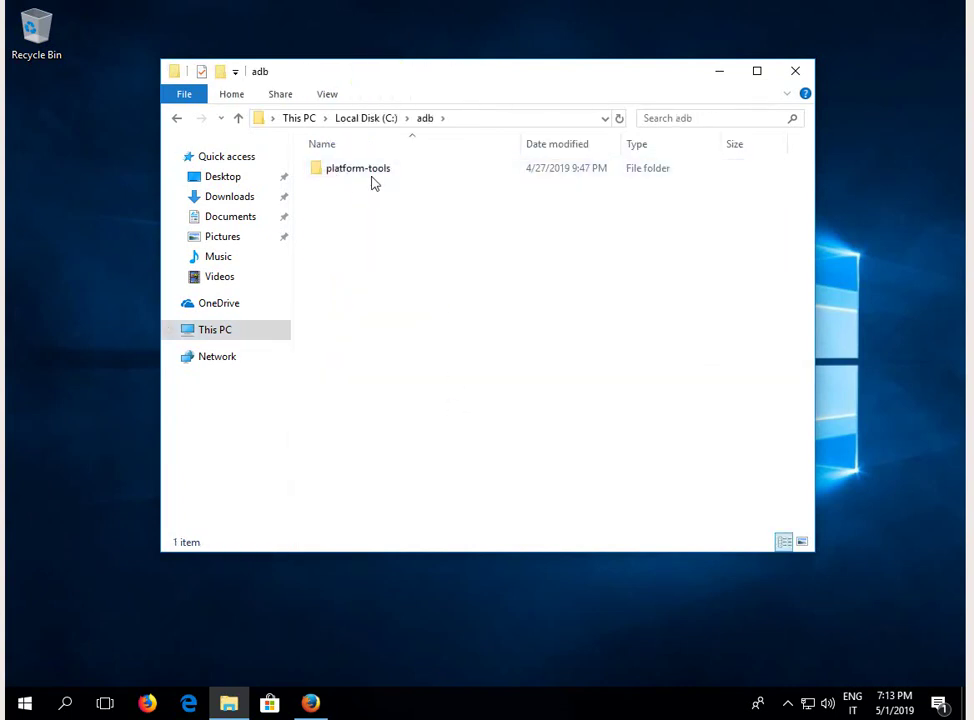
double_click(370, 172)
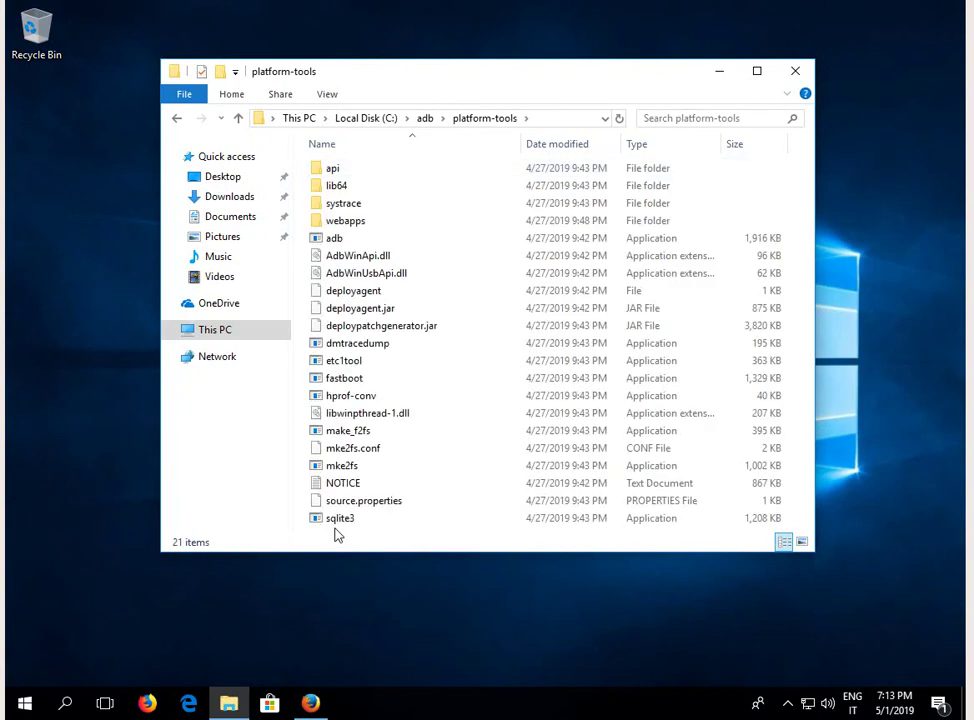
- Start a PowerShell window in platform-tools, then minimize PowerShell and File Explorer
right_click(336, 535)
left_click(402, 443)
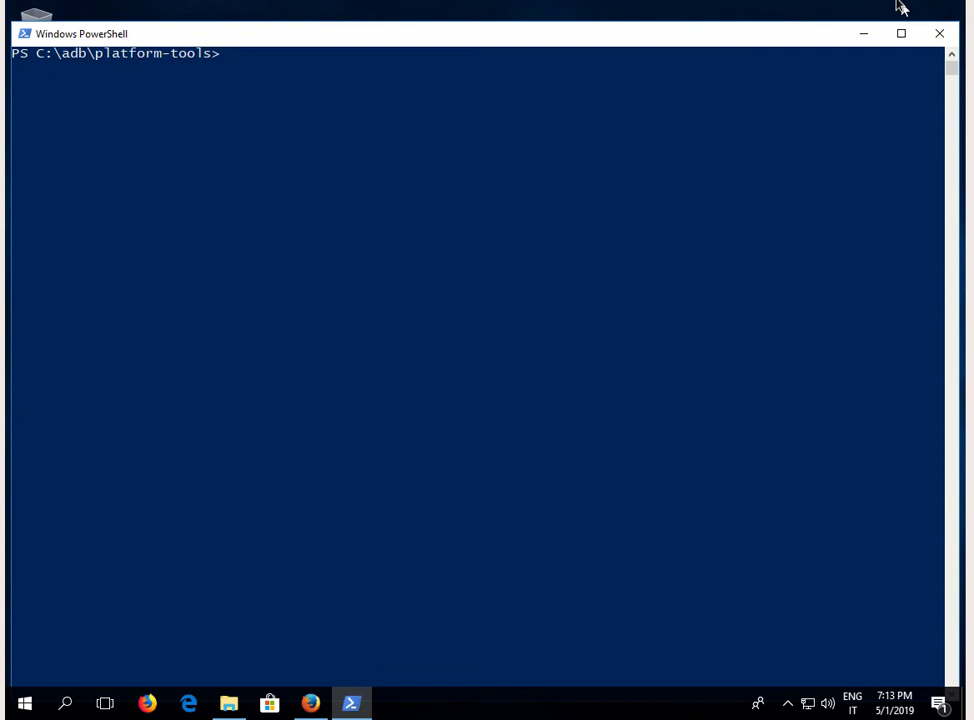
left_click(862, 36)
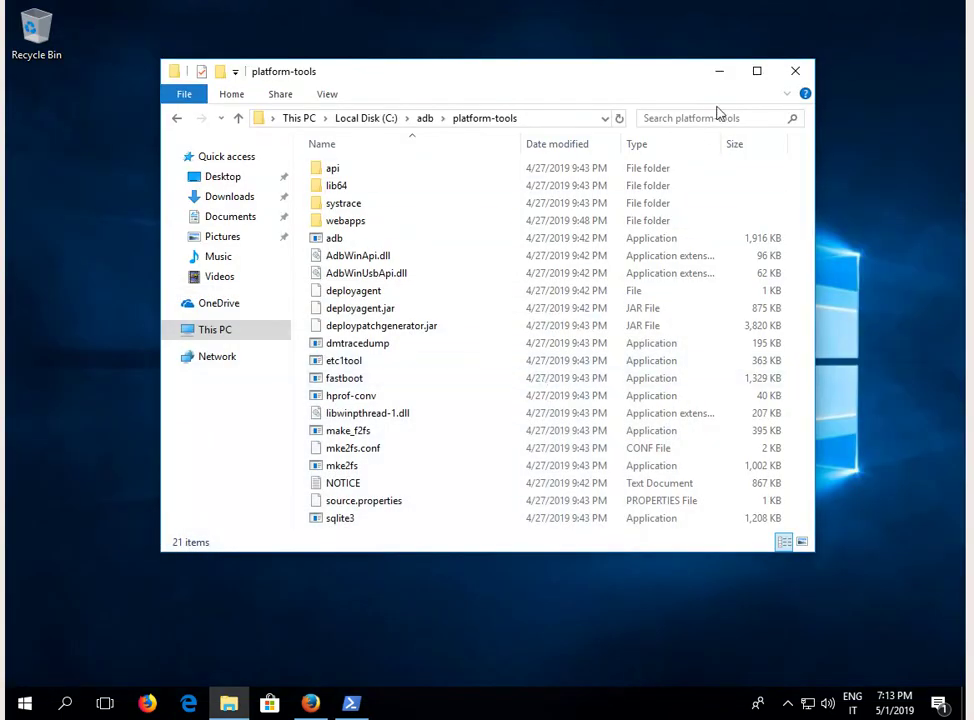
left_click(722, 72)
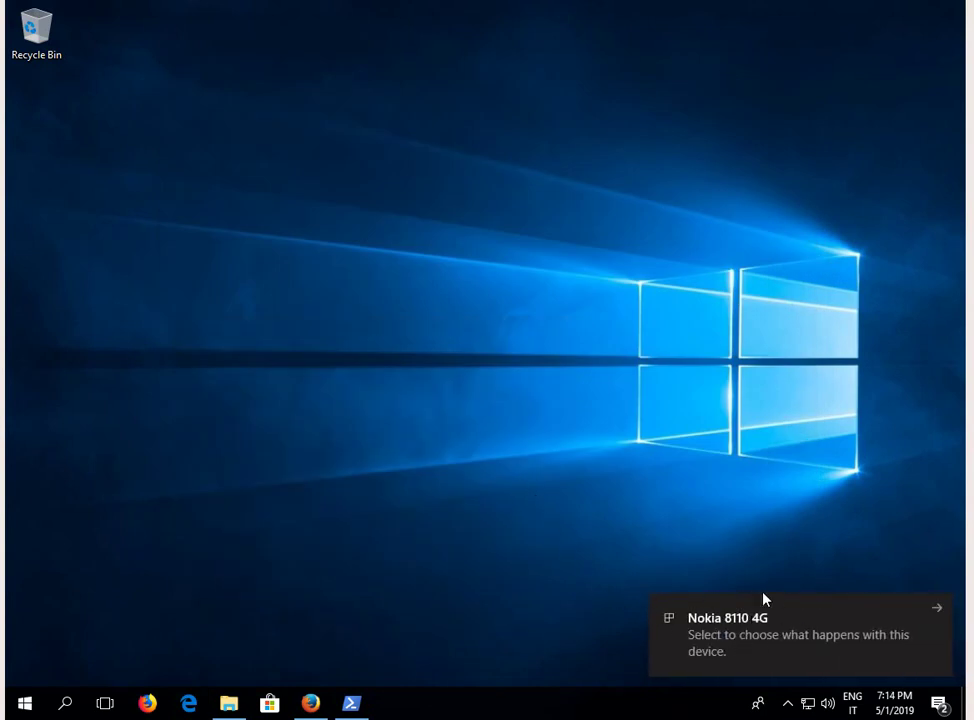
- Copy the adb forward tcp:6000 command from step 3 of the BananaHackers OmniSD page
left_click(310, 703)
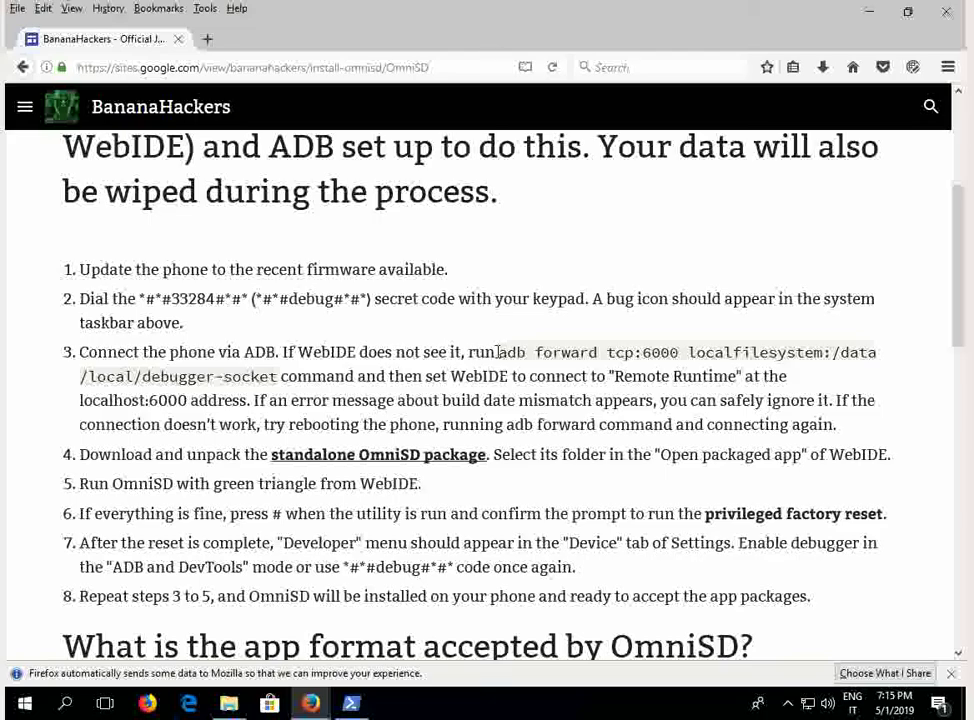
left_click_drag(499, 352, 279, 376)
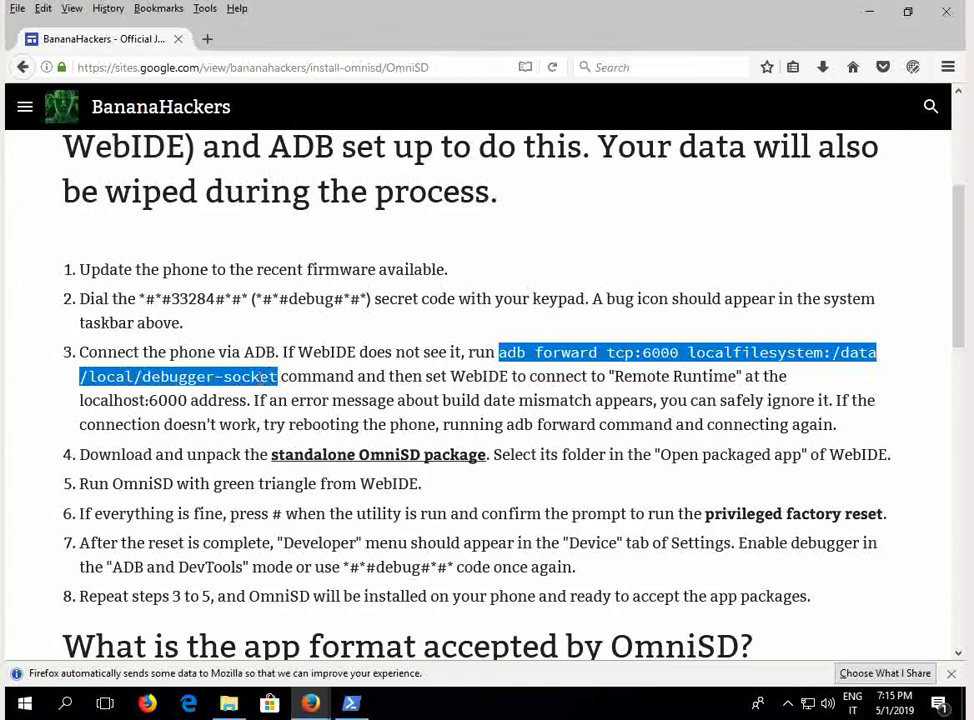
right_click(282, 379)
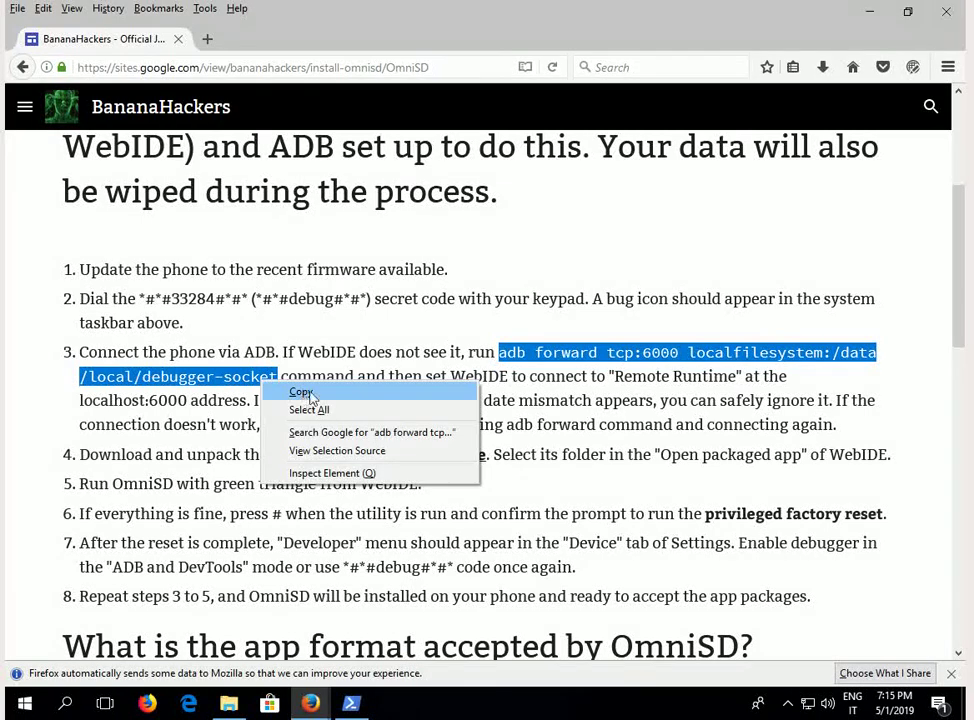
left_click(301, 392)
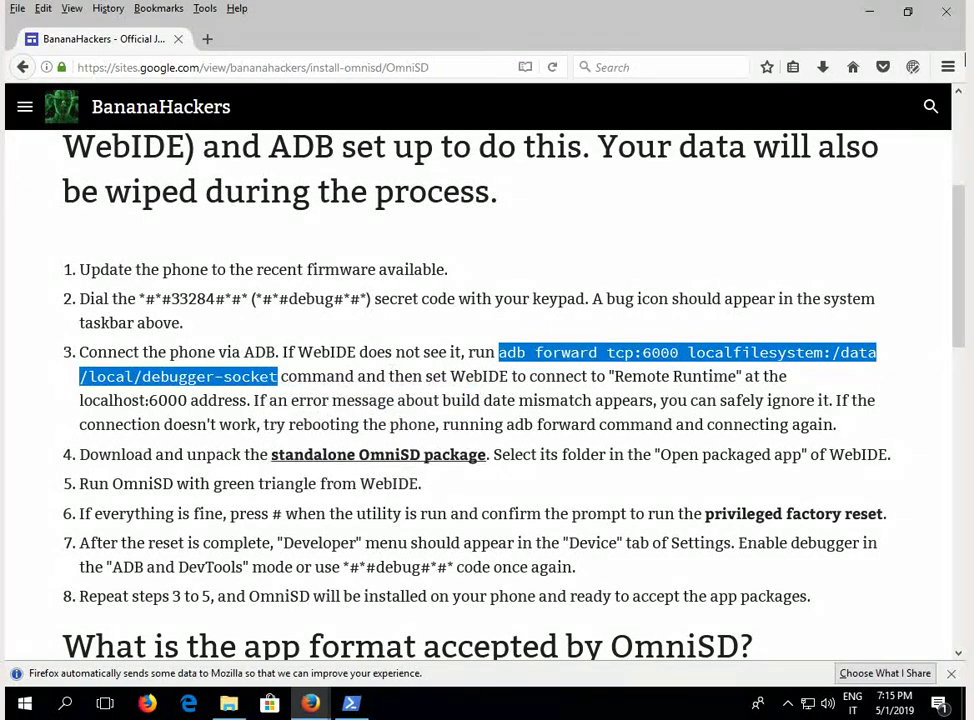
- Place WebIDE top-right and PowerShell below it on the left
left_click(862, 12)
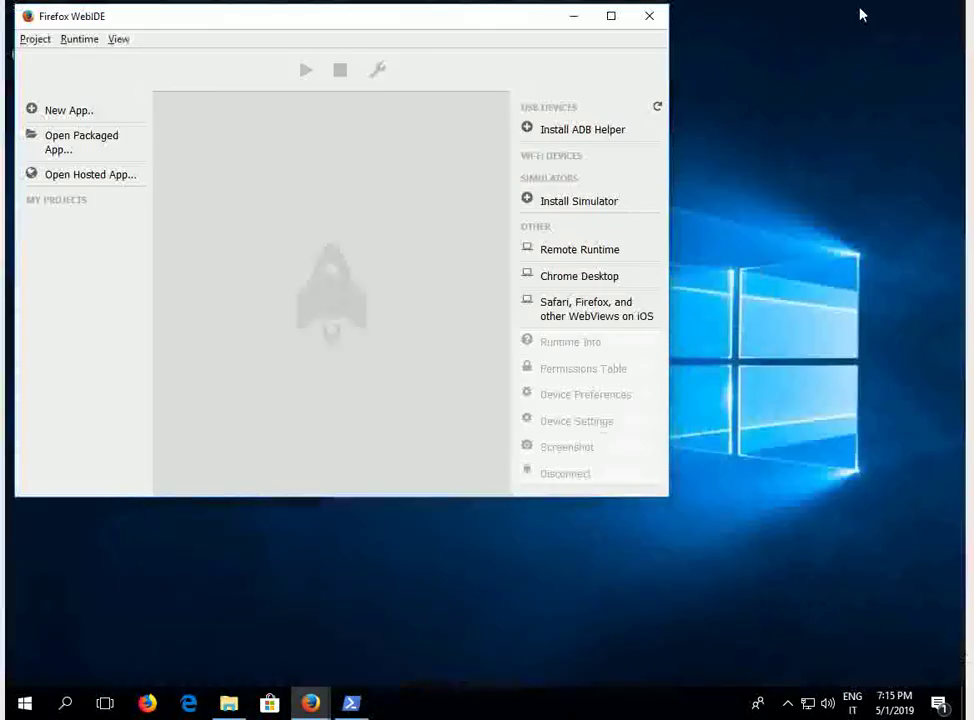
left_click_drag(481, 27, 646, 62)
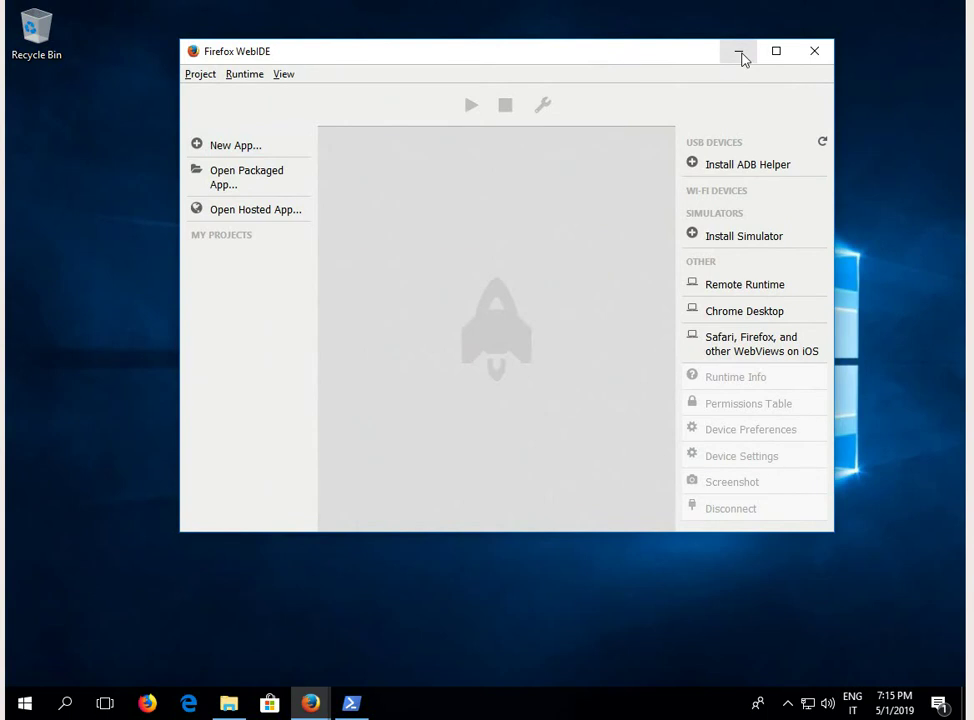
left_click_drag(479, 55, 563, 41)
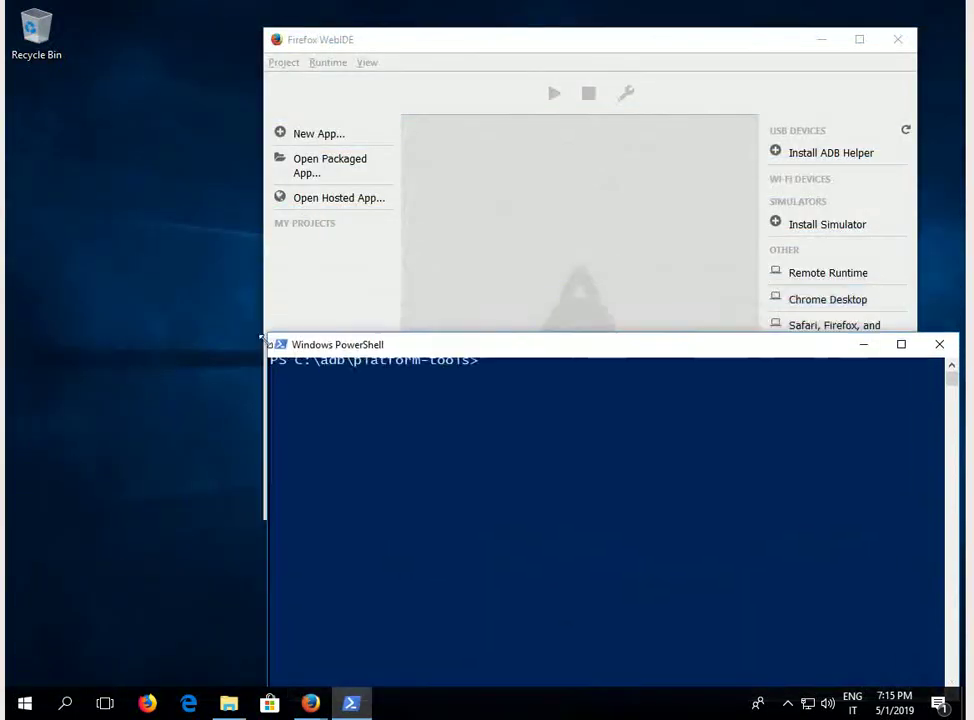
left_click_drag(555, 358, 299, 301)
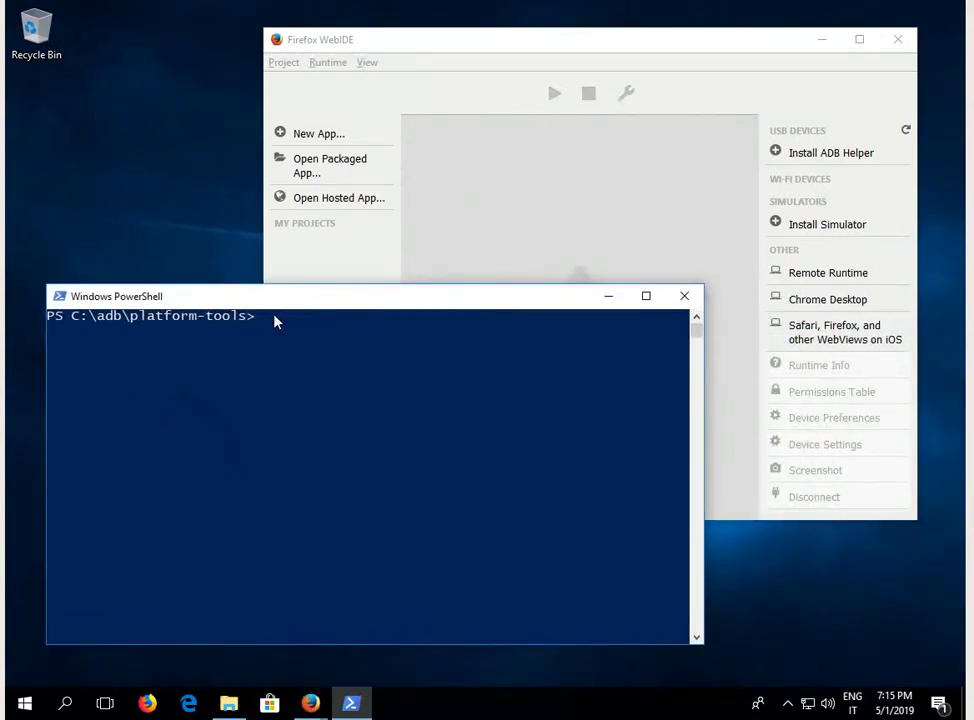
- Run .\adb forward tcp:6000 localfilesystem:/data/local/debugger-socket in PowerShell
type(".")
type("\\")
type("adb forward tcp:6000 localfilesystem:/data/local/debugger-socket")
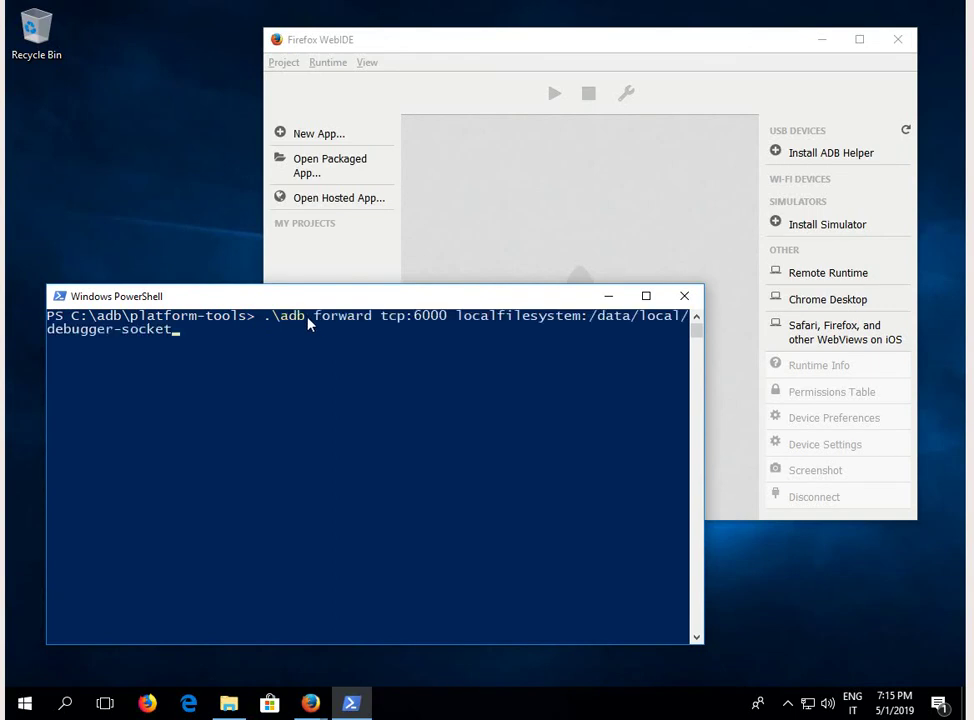
key("Return")
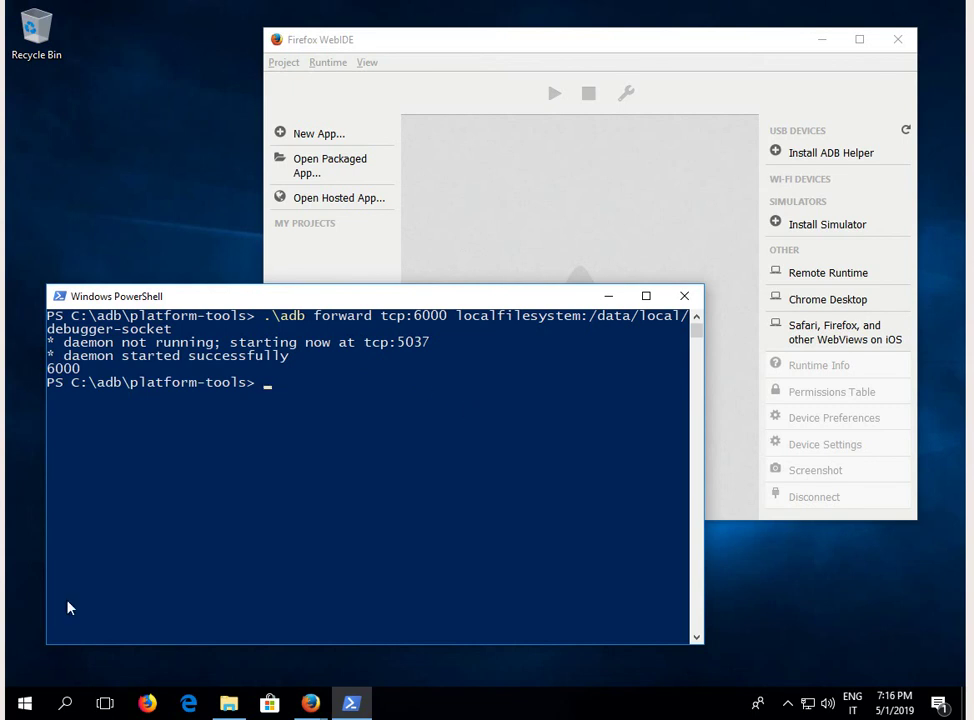
left_click(311, 704)
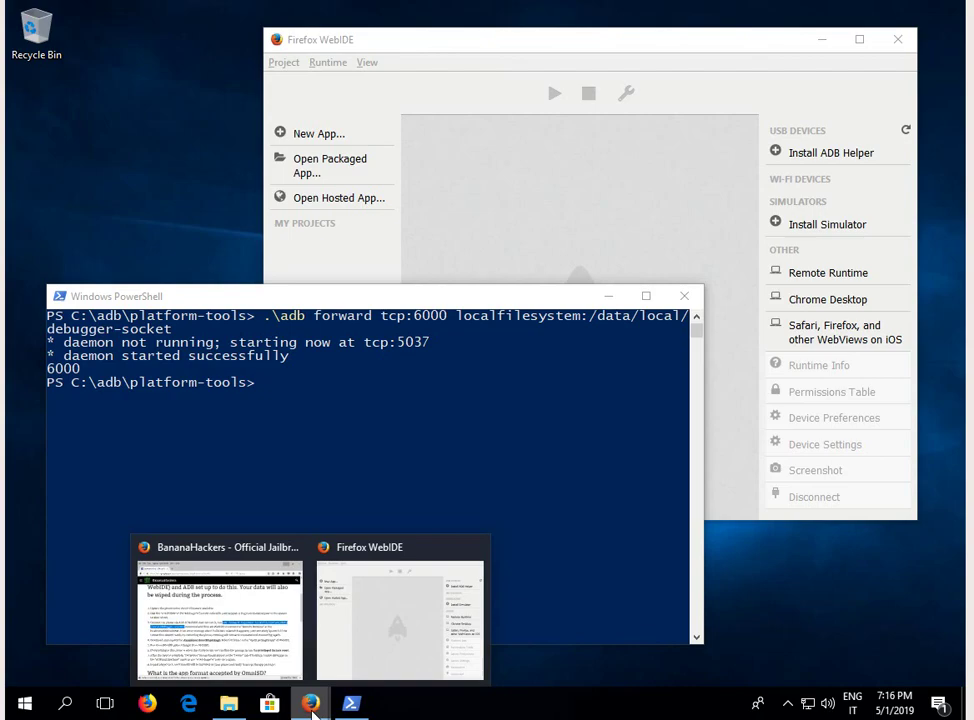
- Re-read the Remote Runtime instruction on the BananaHackers page, then bring WebIDE to front
left_click(250, 628)
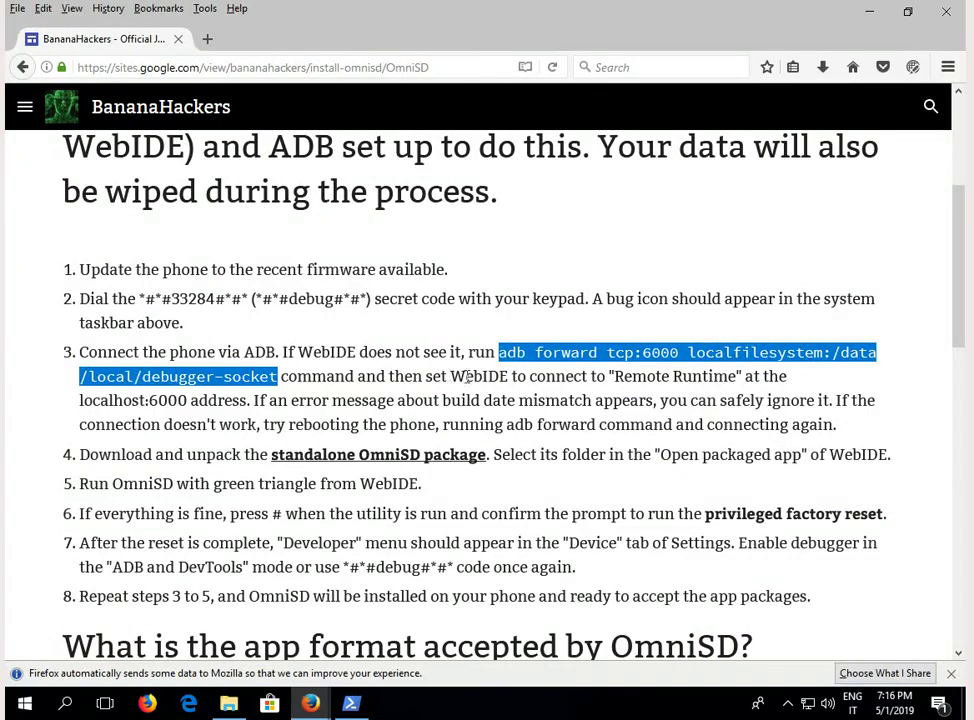
left_click(615, 376)
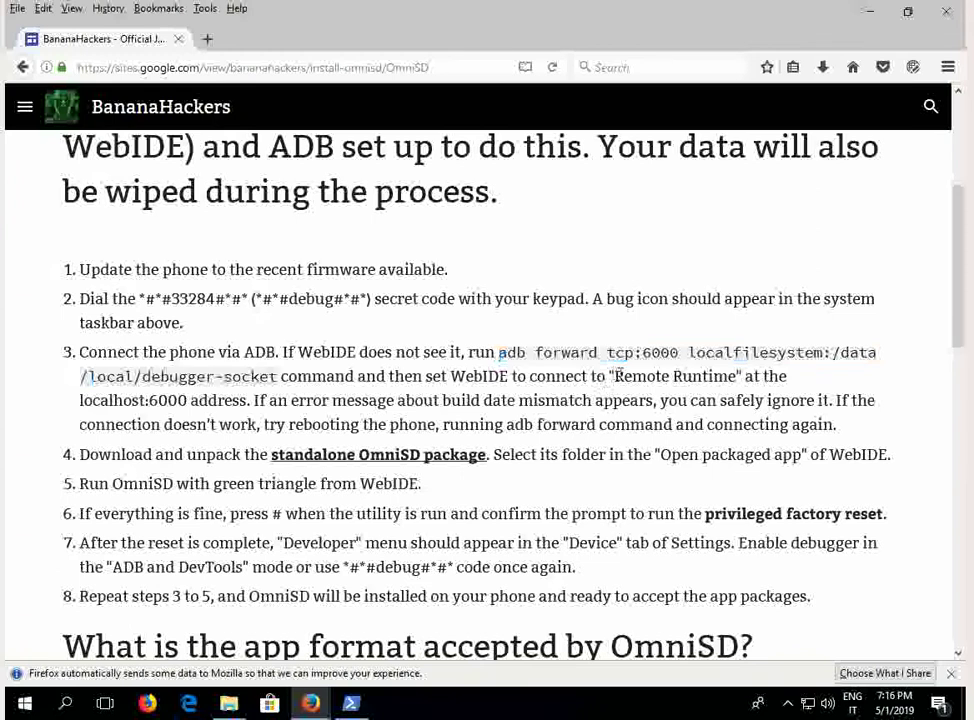
left_click_drag(615, 376, 735, 376)
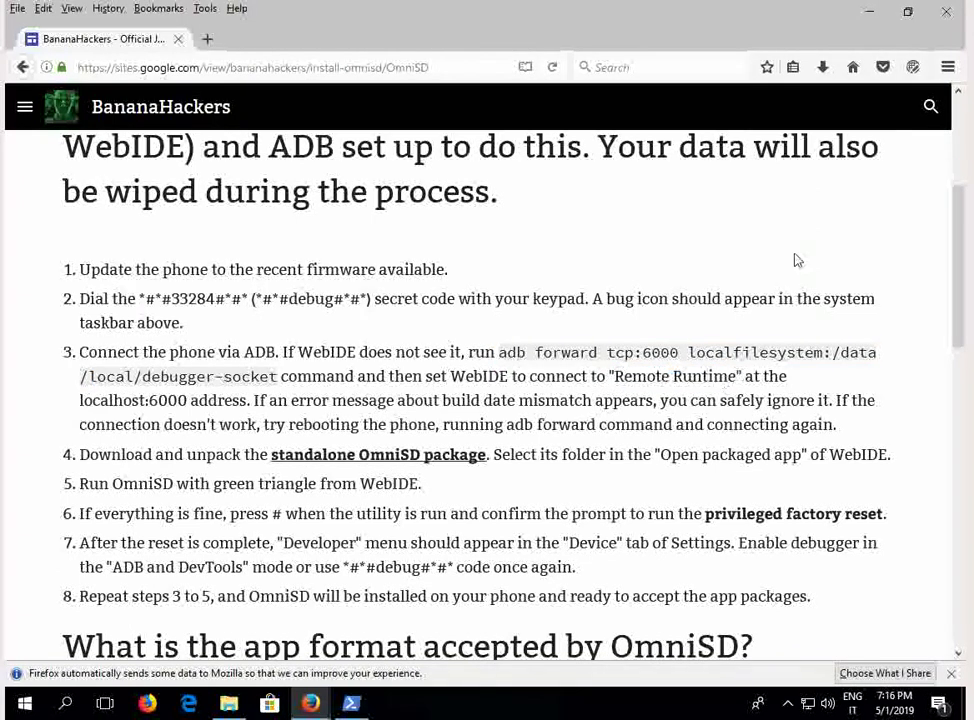
left_click(870, 14)
left_click(712, 40)
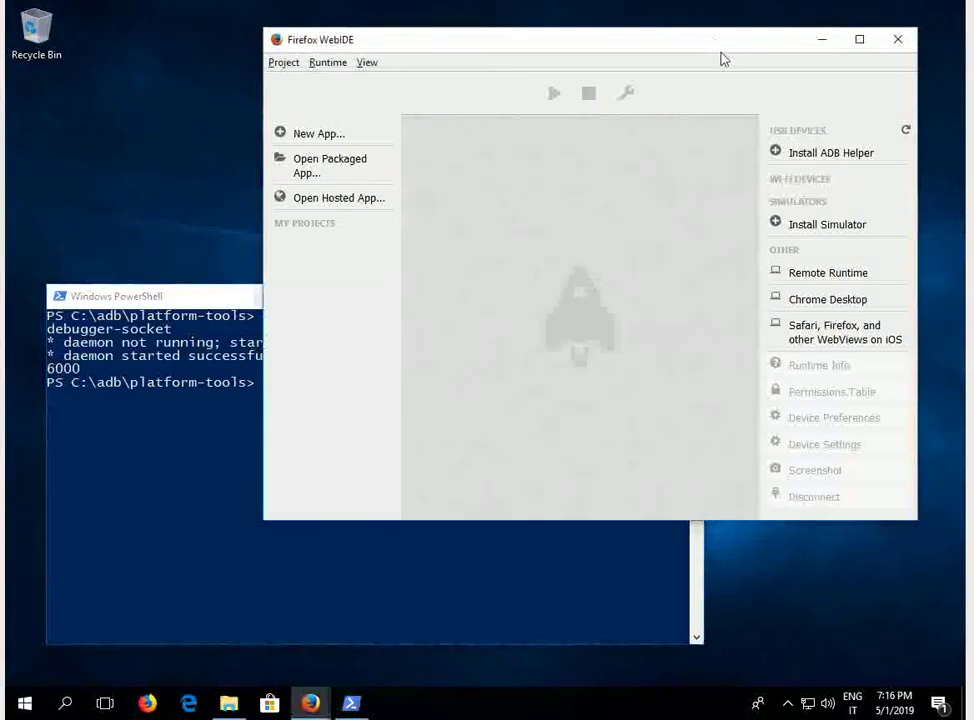
- Connect WebIDE to Remote Runtime at localhost:6000 and dismiss the build-date warning
left_click(819, 278)
left_click(571, 316)
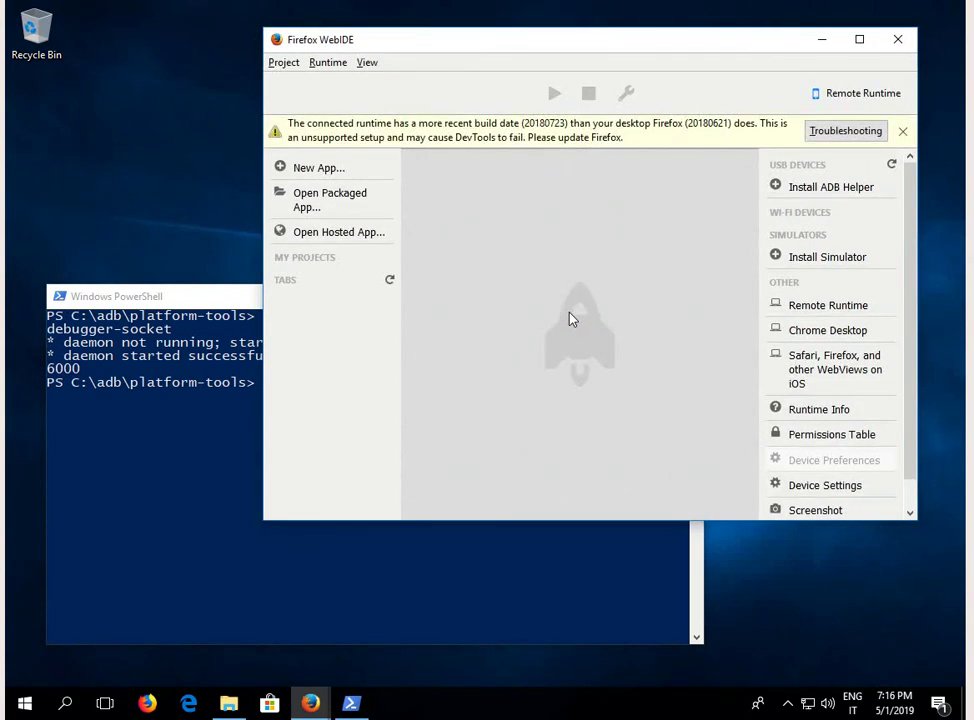
left_click(902, 131)
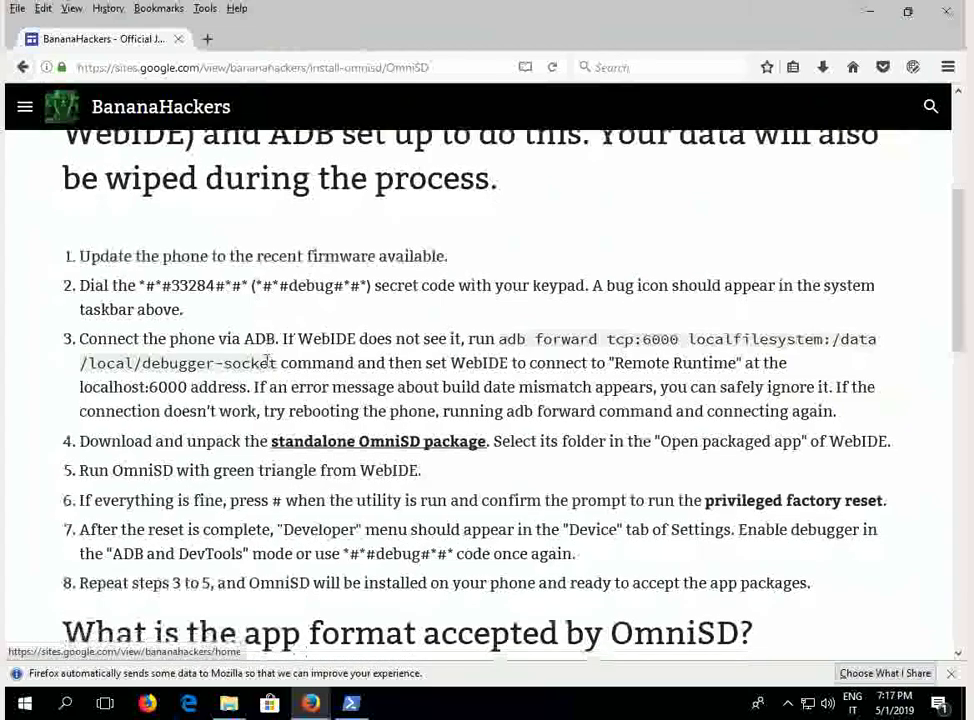
- Scroll the BananaHackers guide down and play its Nokia 8110 tutorial video
scroll(265, 370, "down", 10)
scroll(267, 368, "down", 5)
left_click(478, 366)
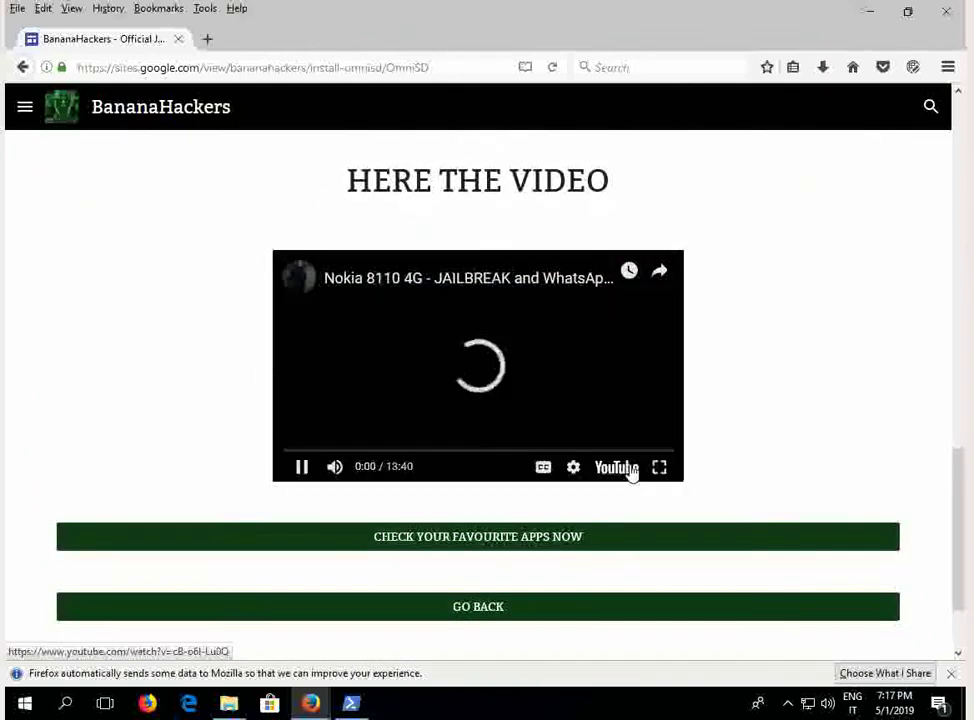